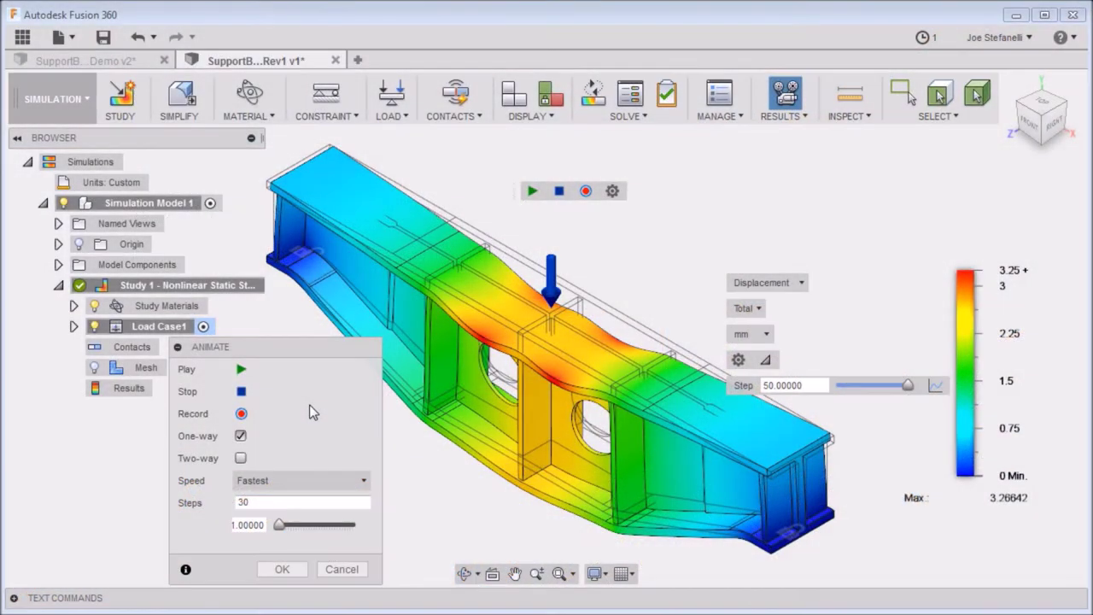
# - Play the beam's displacement animation, stop it, and switch to the other beam document
pyautogui.click(244, 370)
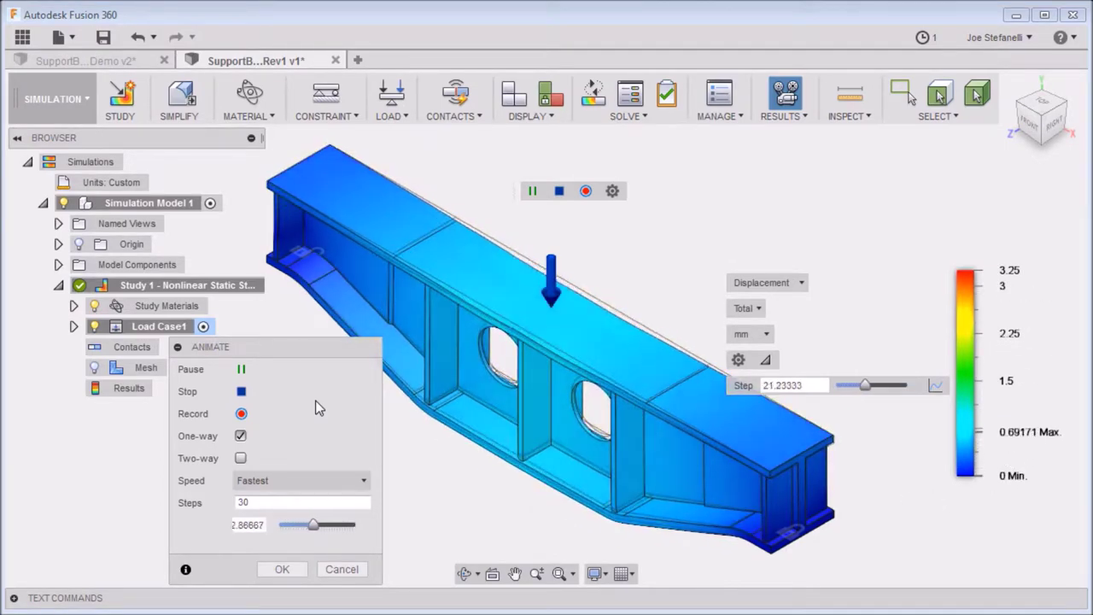
pyautogui.click(344, 569)
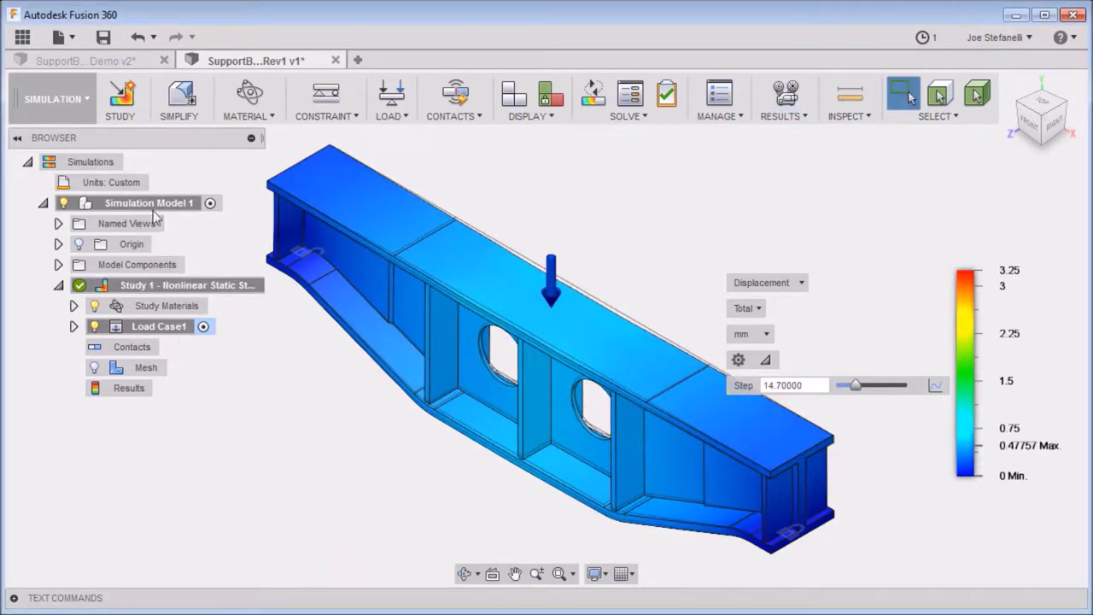
pyautogui.click(110, 61)
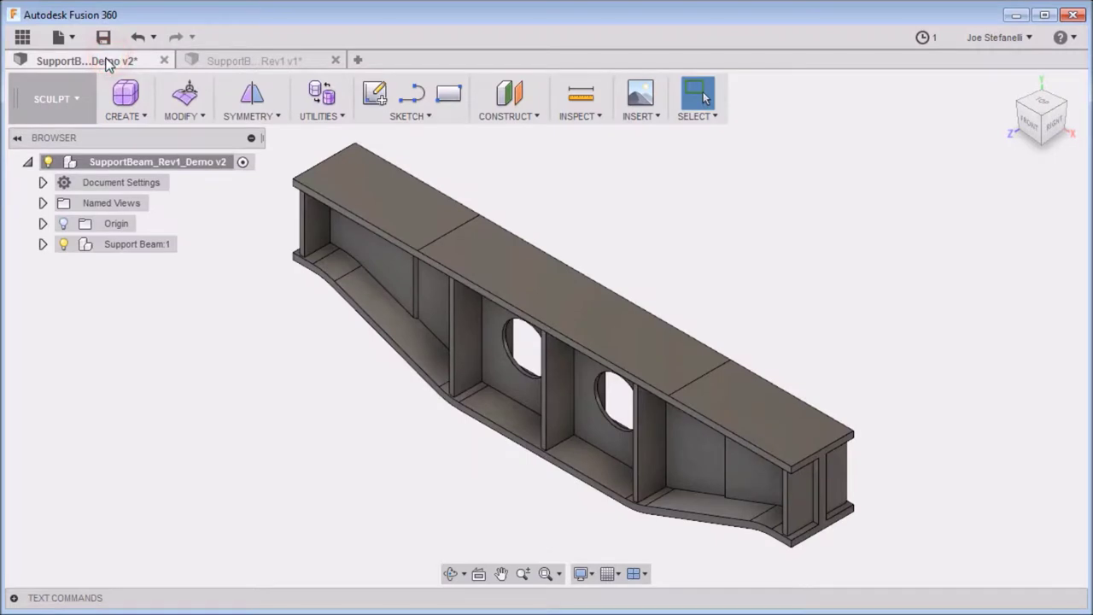
# - In the Simulation workspace, start a Nonlinear Static Stress study and open its settings
pyautogui.click(75, 100)
pyautogui.click(36, 319)
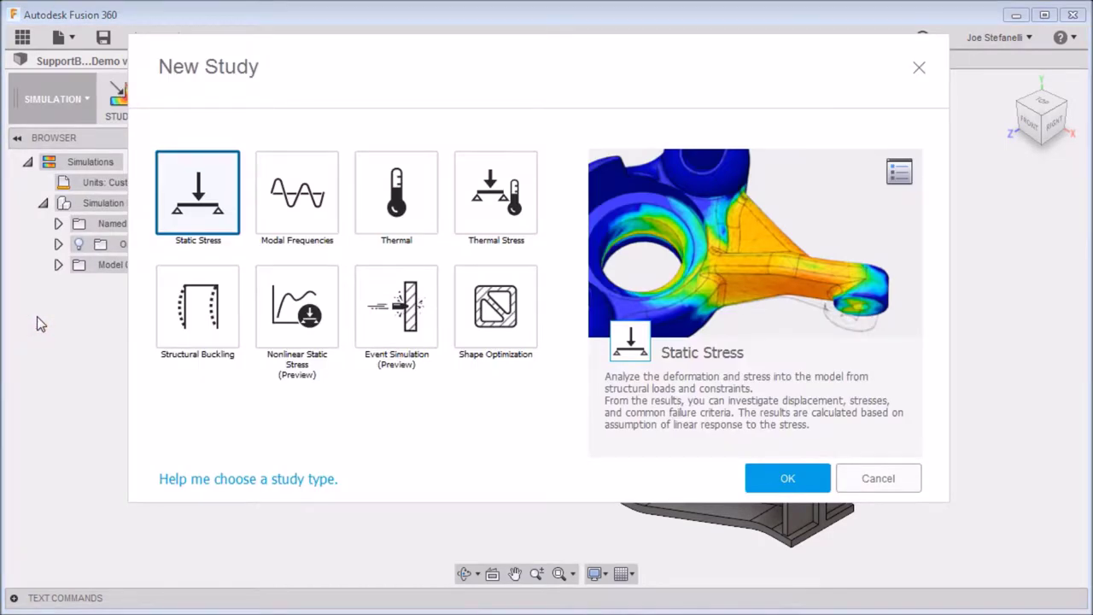
pyautogui.click(301, 309)
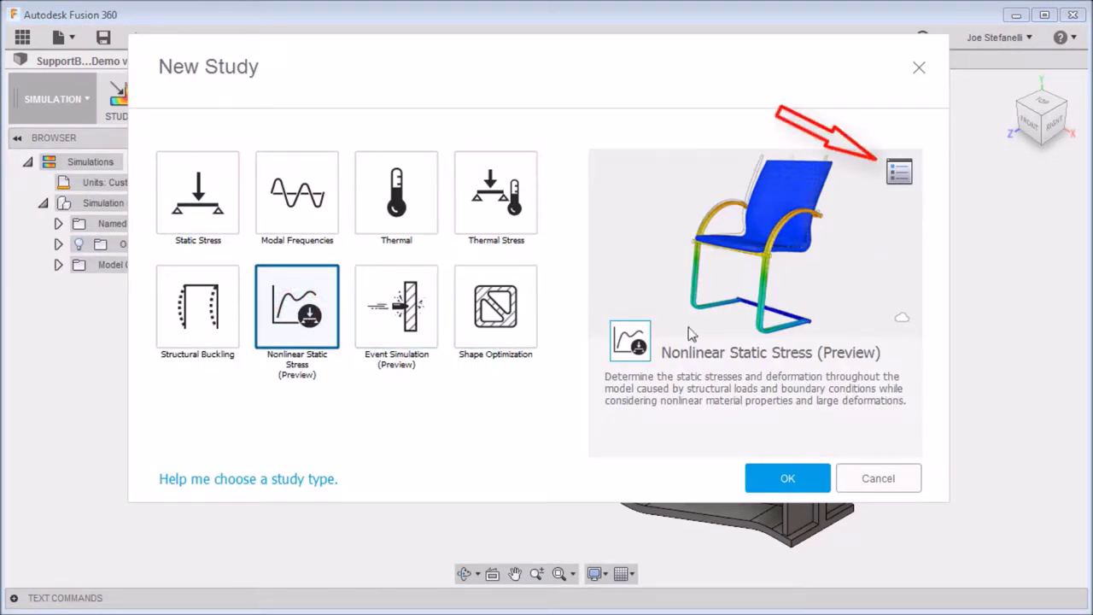
pyautogui.click(899, 173)
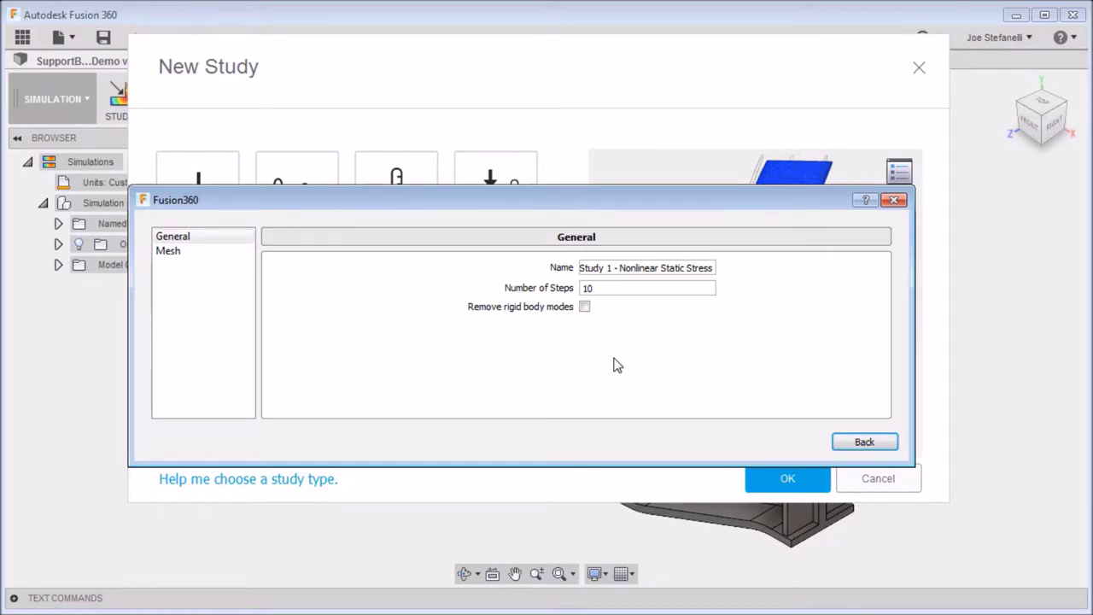
# - Create Study 1 with 60 steps and a 7 mm absolute average mesh size
pyautogui.doubleClick(584, 288)
pyautogui.write('60')
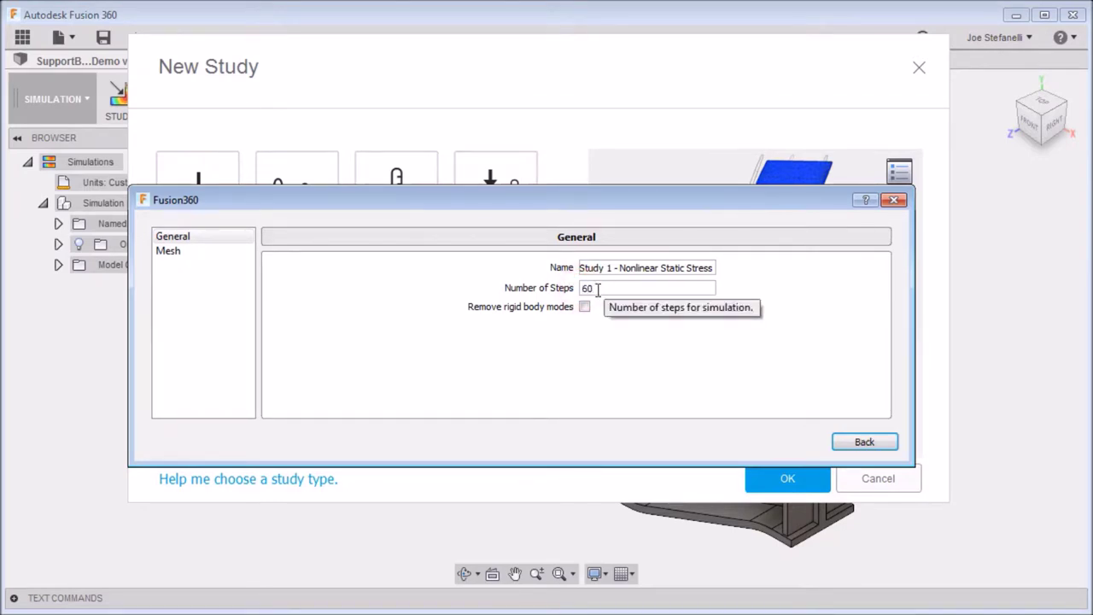
pyautogui.click(167, 251)
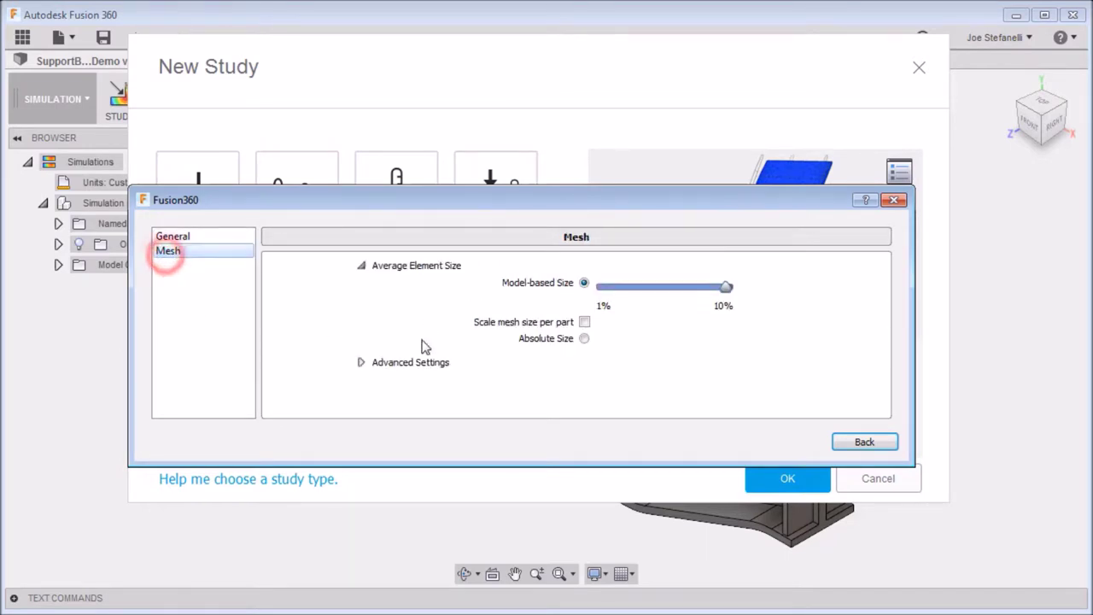
pyautogui.click(584, 339)
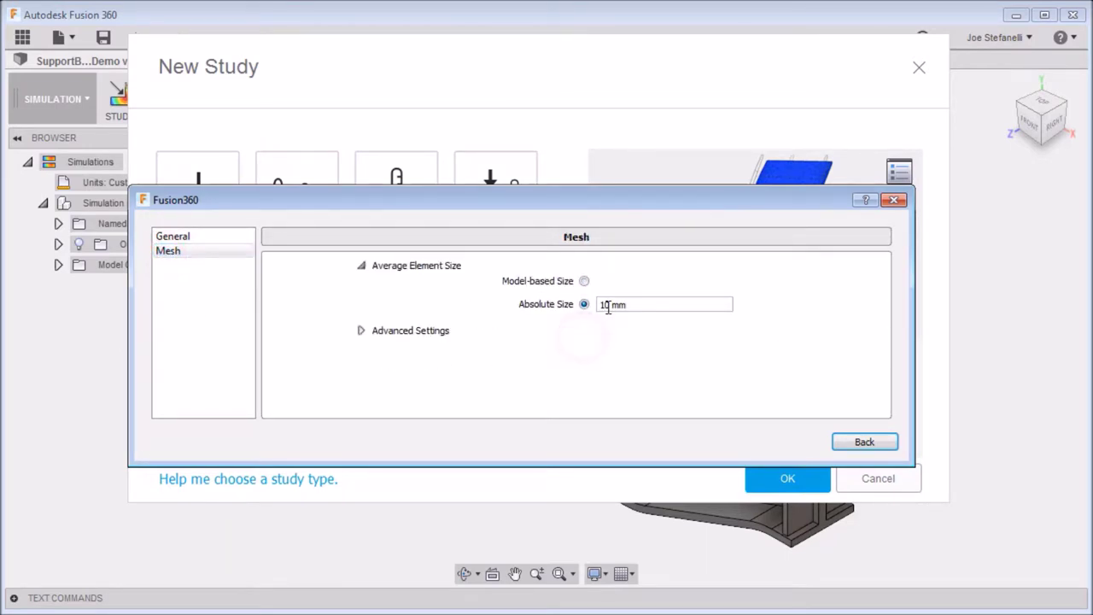
pyautogui.moveTo(609, 304); pyautogui.dragTo(586, 309)
pyautogui.click(859, 442)
pyautogui.click(787, 476)
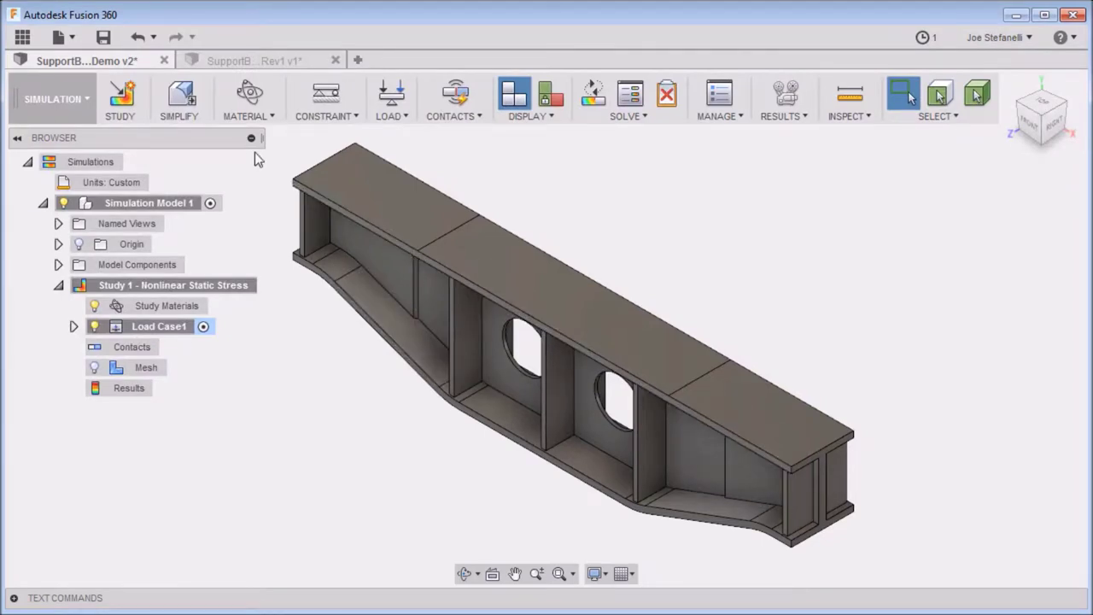
pyautogui.click(246, 87)
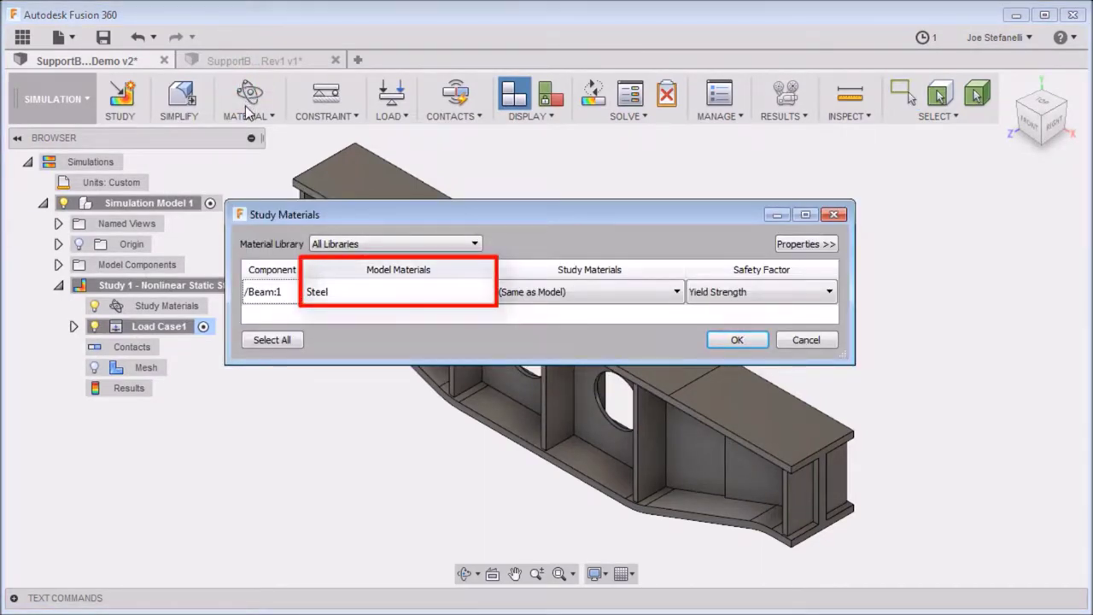
# - From the Fusion 360 Nonlinear Material Library, assign Steel - High-Strength, Low-Alloy and show its properties
pyautogui.click(457, 250)
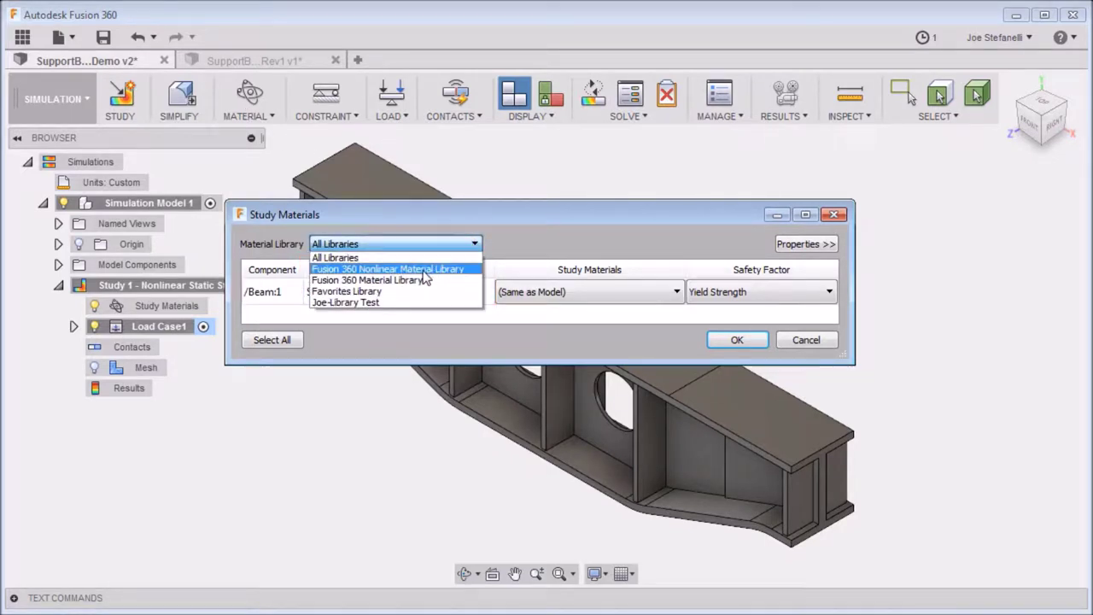
pyautogui.click(423, 270)
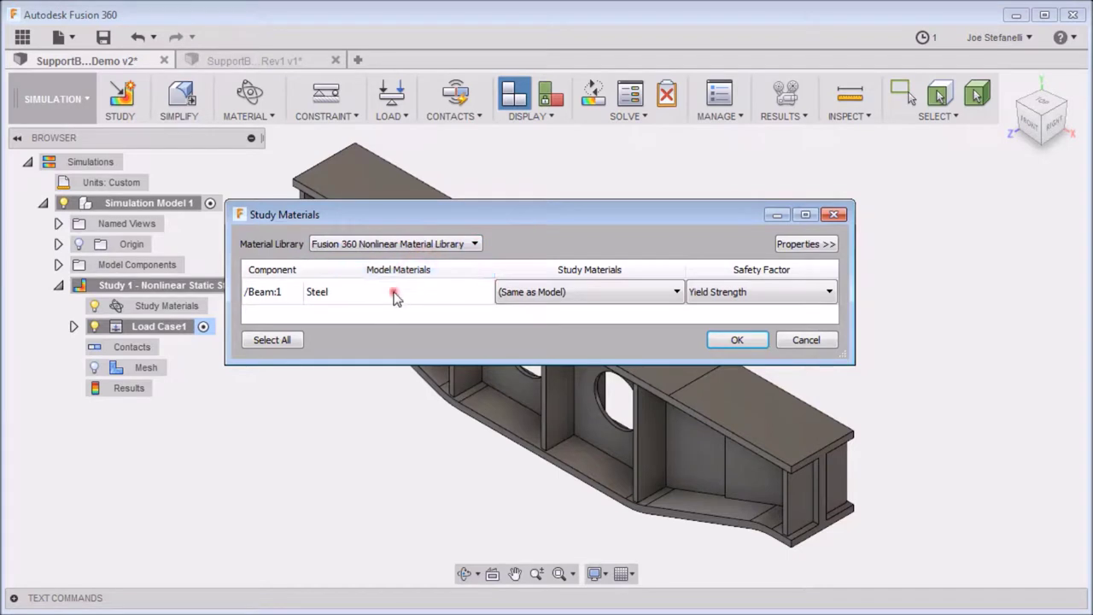
pyautogui.click(393, 292)
pyautogui.click(677, 291)
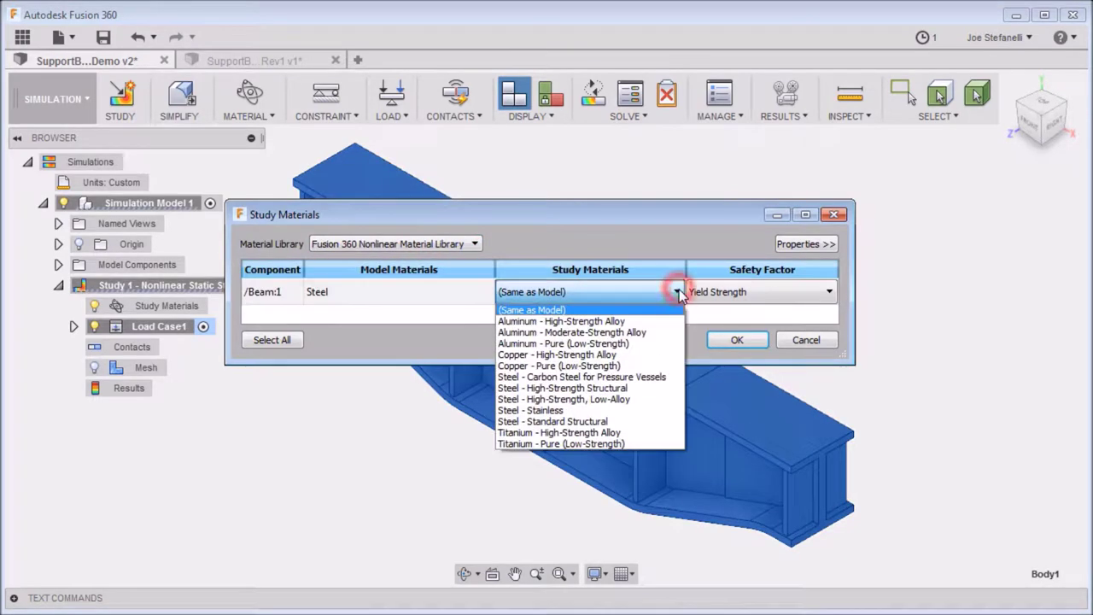
pyautogui.click(595, 399)
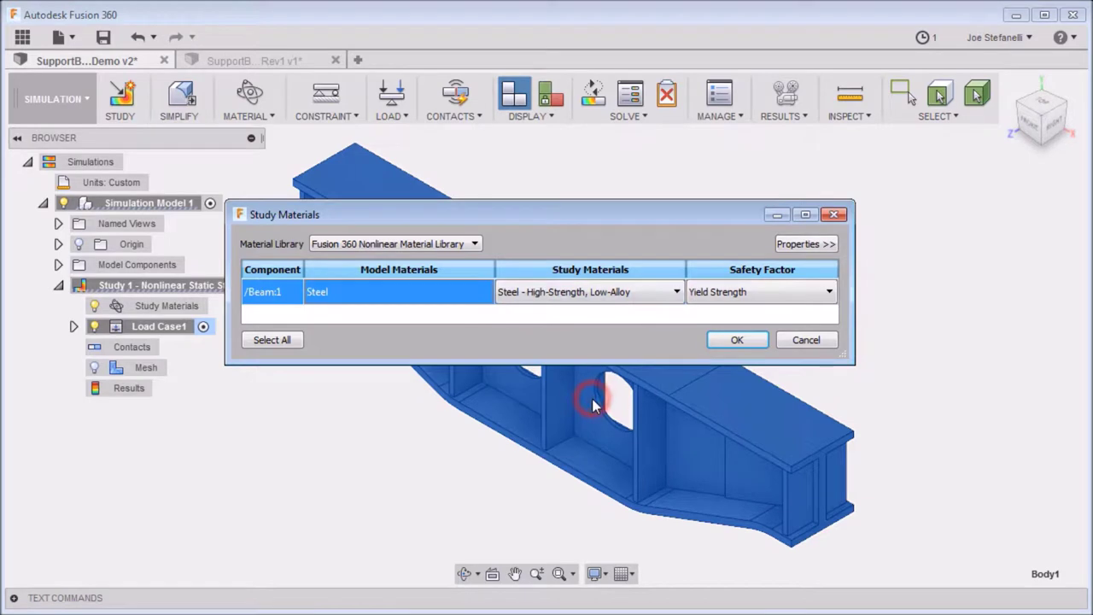
pyautogui.click(803, 245)
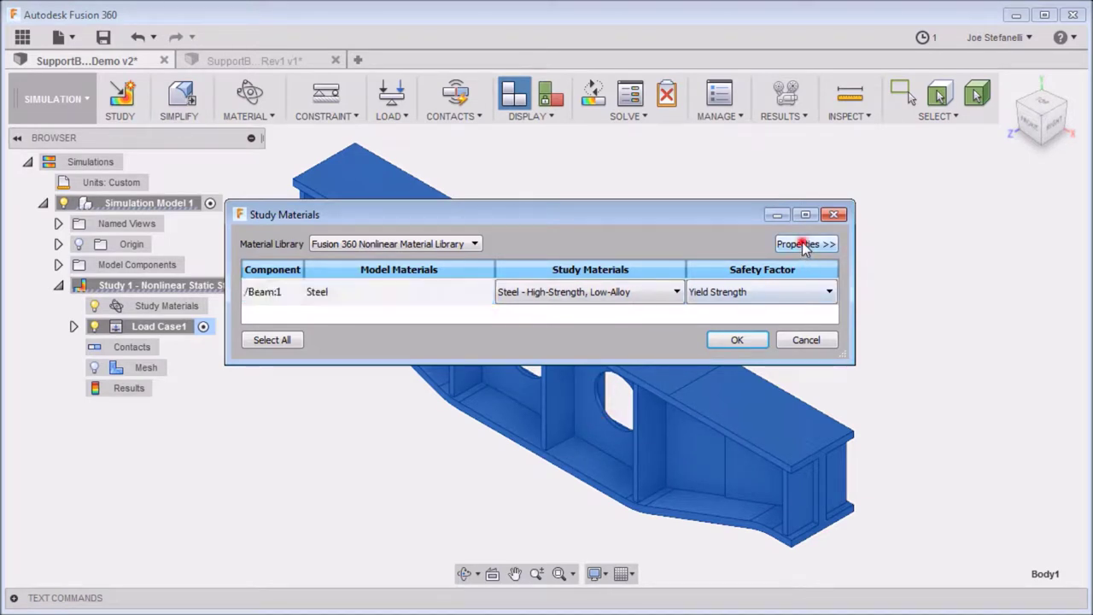
pyautogui.moveTo(775, 214)
pyautogui.mouseDown()
pyautogui.moveTo(730, 215)
pyautogui.moveTo(555, 155)
pyautogui.mouseUp()
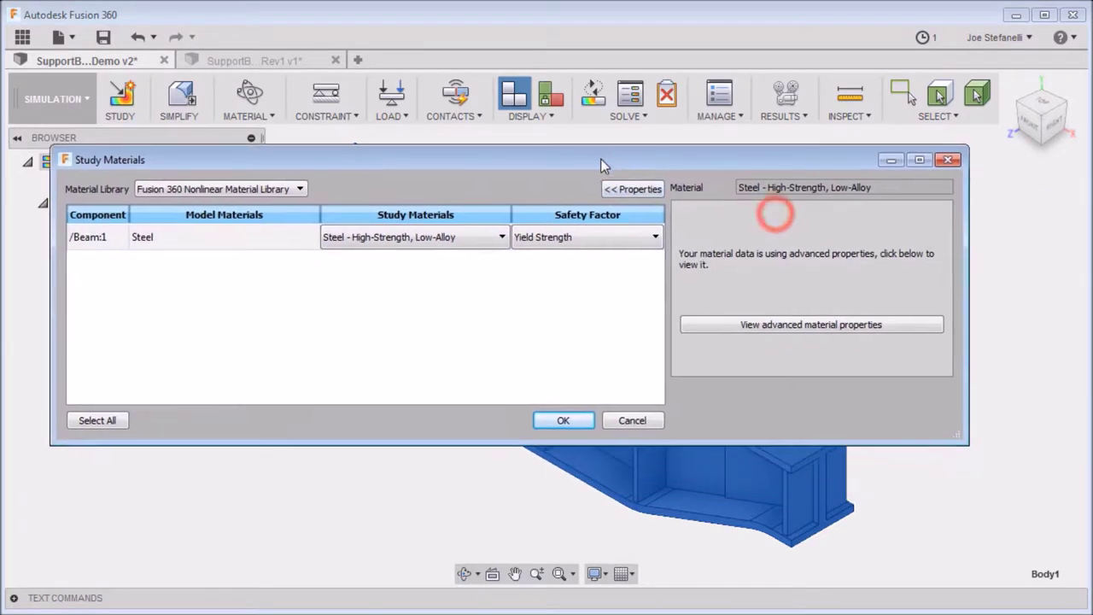
# - Open the steel in the material editor and enable its advanced Physical properties with strain–stress data
pyautogui.click(763, 324)
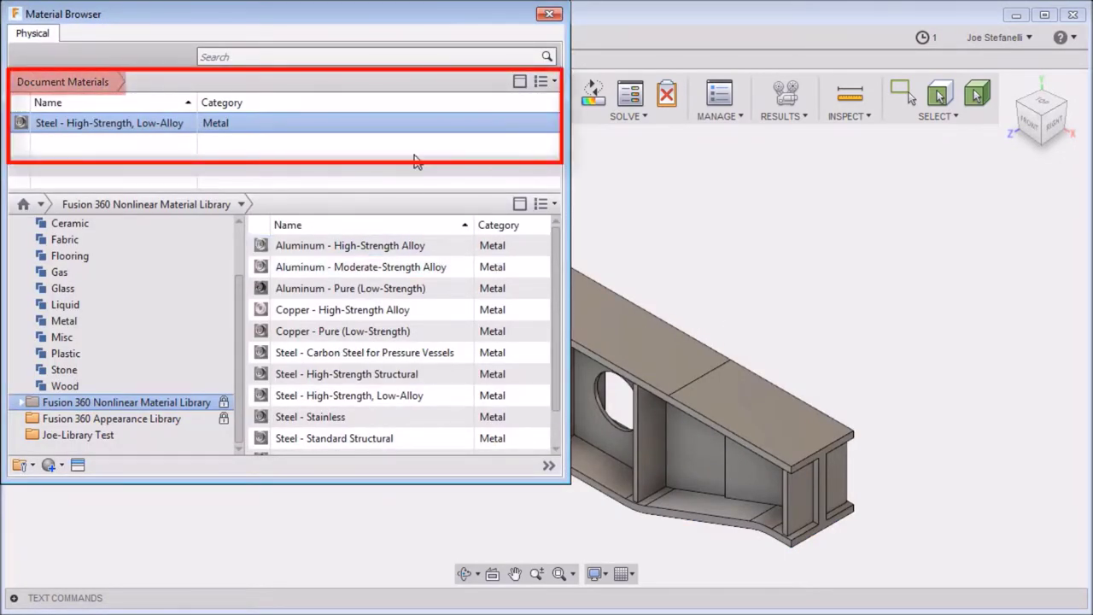
pyautogui.click(549, 123)
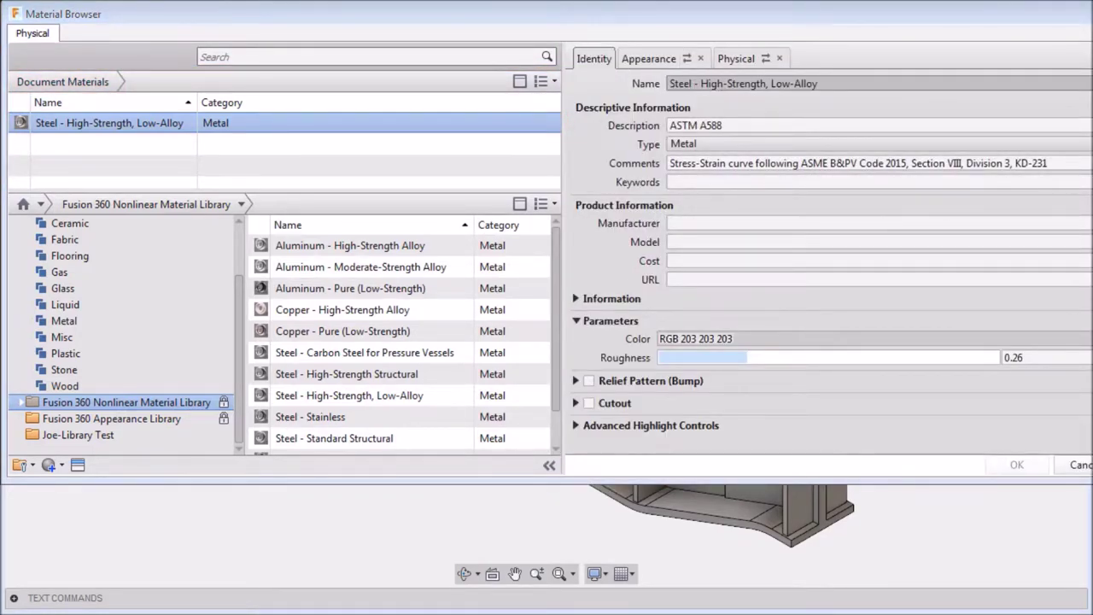
pyautogui.doubleClick(865, 15)
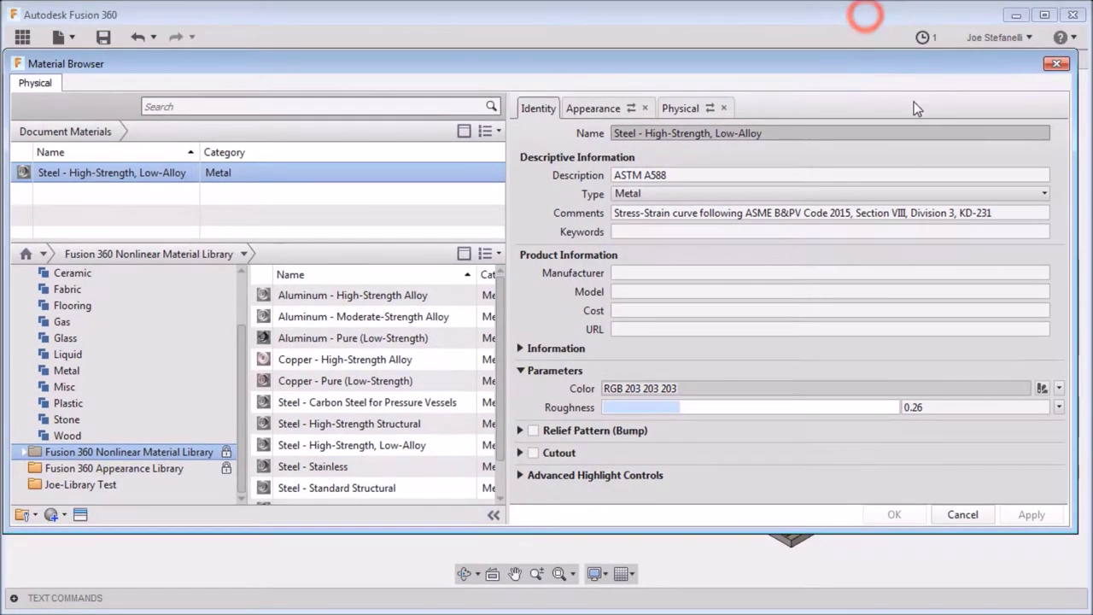
pyautogui.click(683, 108)
pyautogui.click(818, 140)
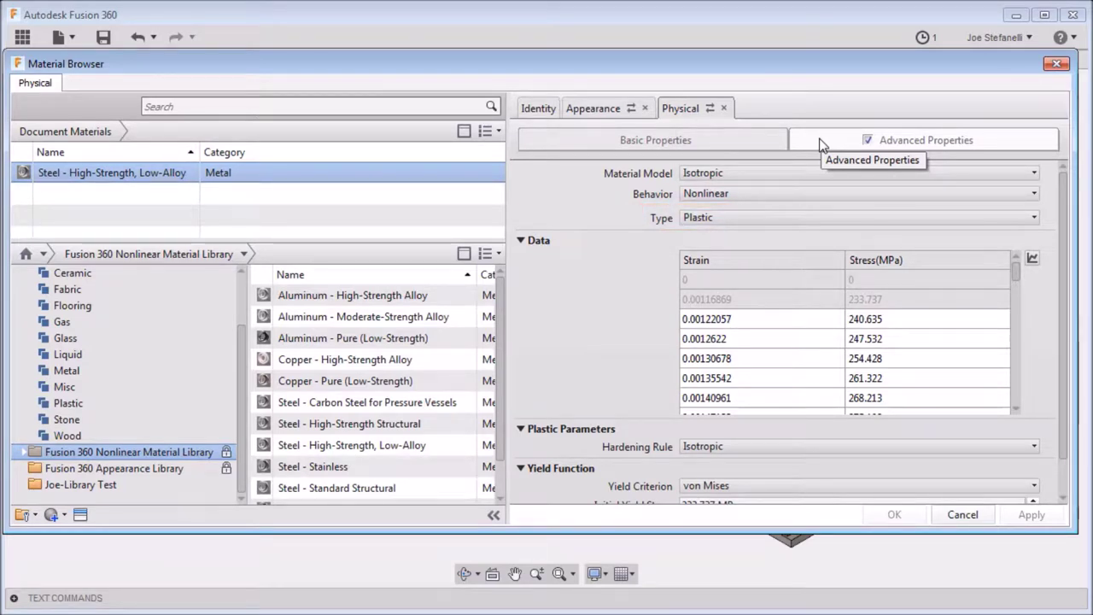
pyautogui.moveTo(1015, 273)
pyautogui.mouseDown()
pyautogui.moveTo(1004, 401)
pyautogui.moveTo(1010, 259)
pyautogui.mouseUp()
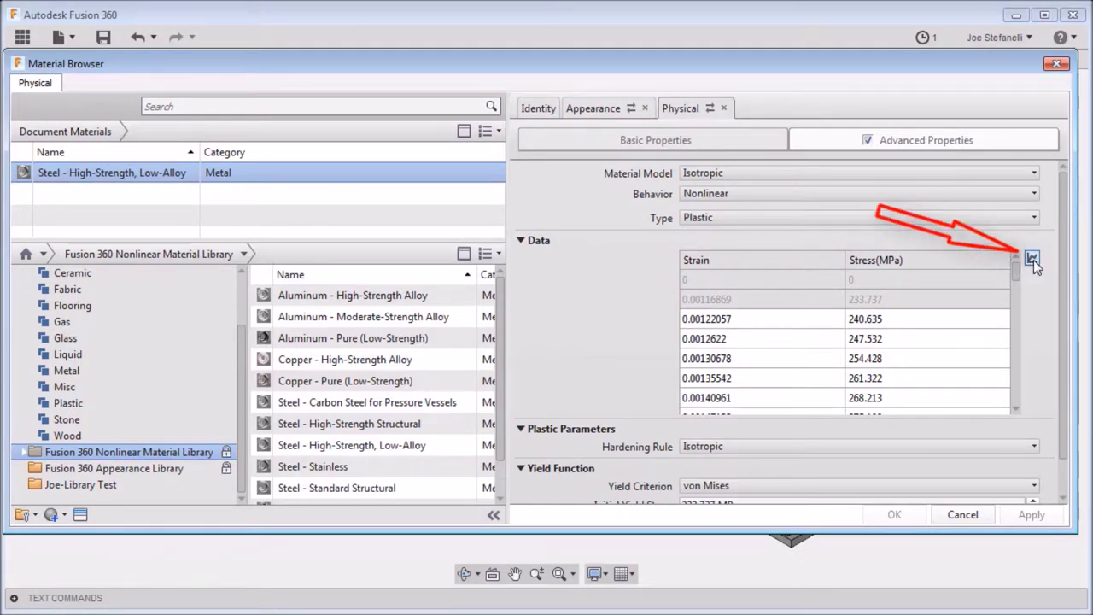
# - Plot the steel's nonlinear stress–strain curve, then close the plot, material editor and Material Browser
pyautogui.click(1032, 258)
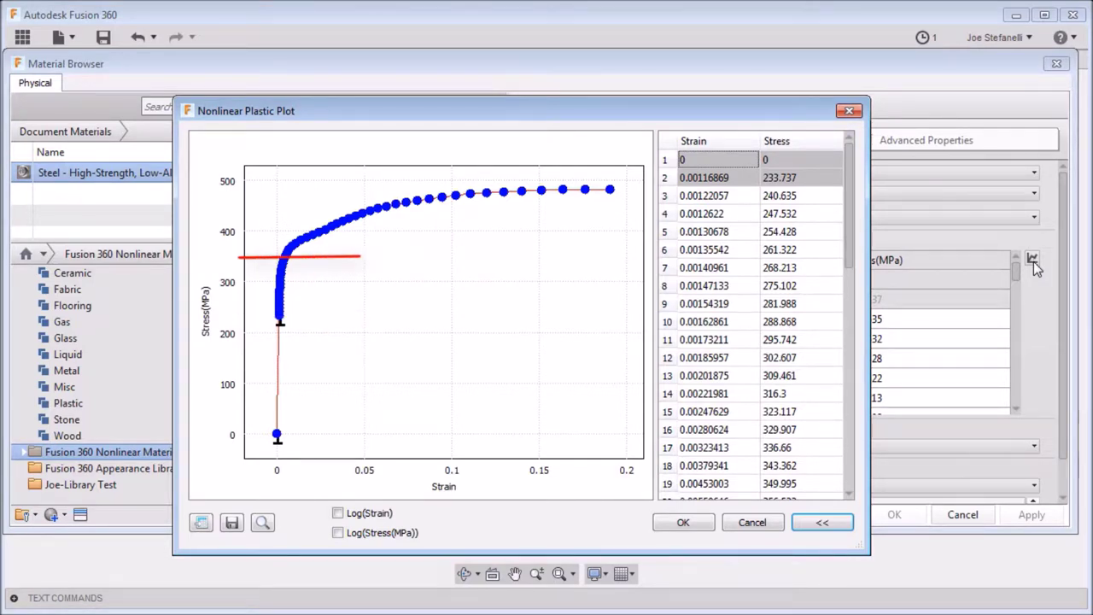
pyautogui.click(751, 523)
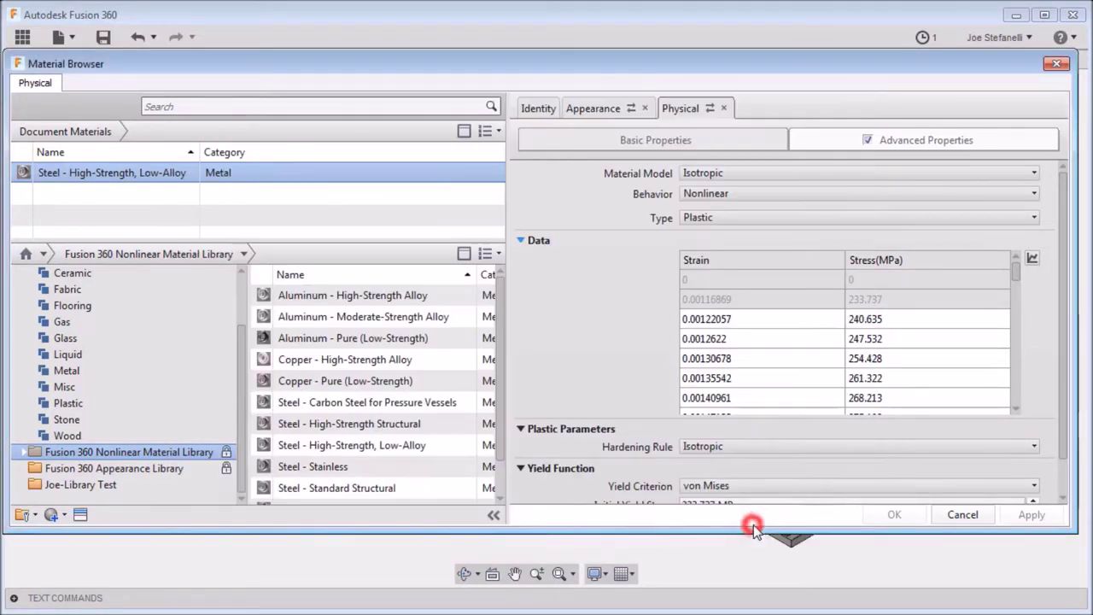
pyautogui.click(962, 514)
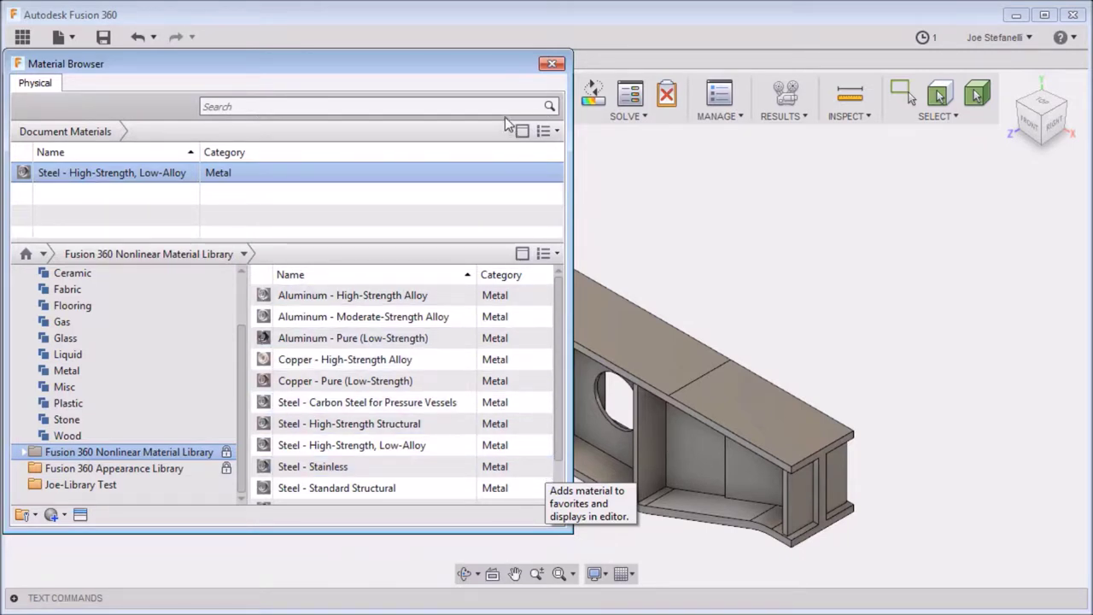
pyautogui.click(554, 65)
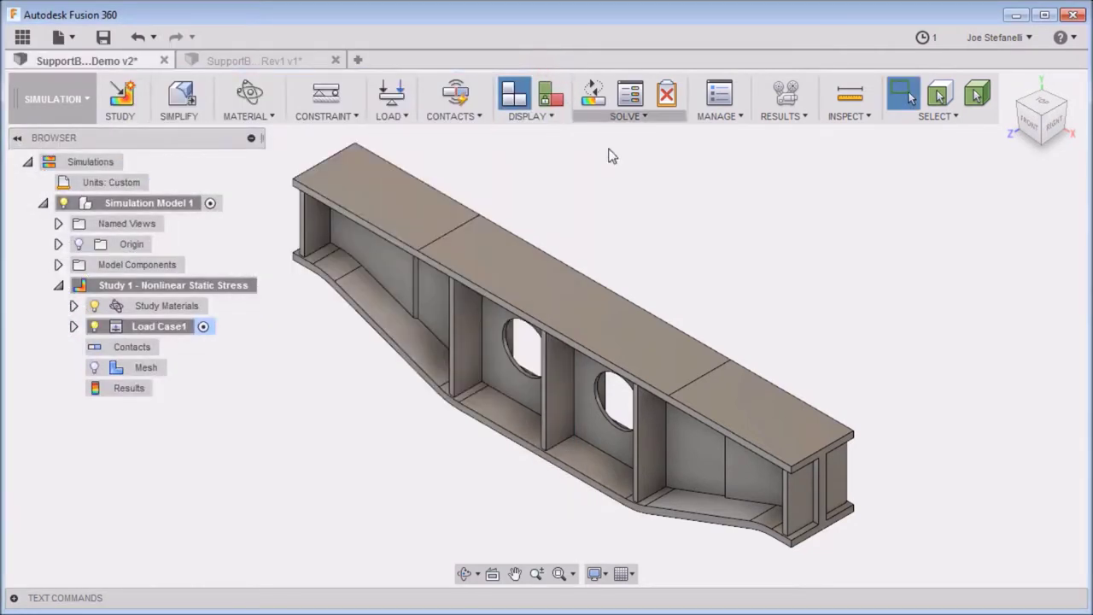
# - Add a Fixed constraint to one end face of the beam
pyautogui.click(329, 95)
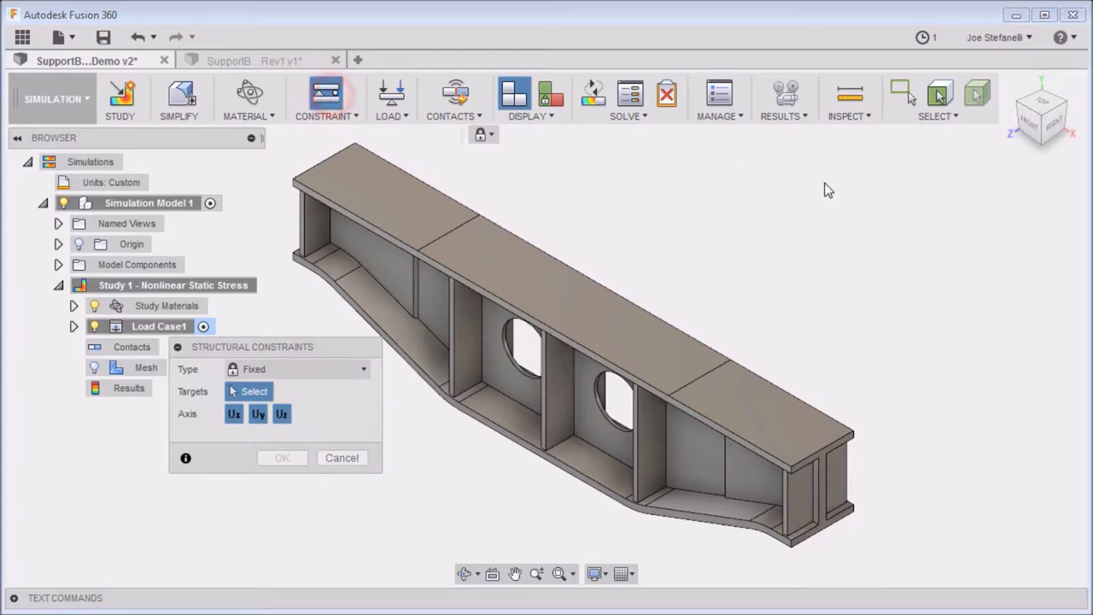
pyautogui.click(1044, 147)
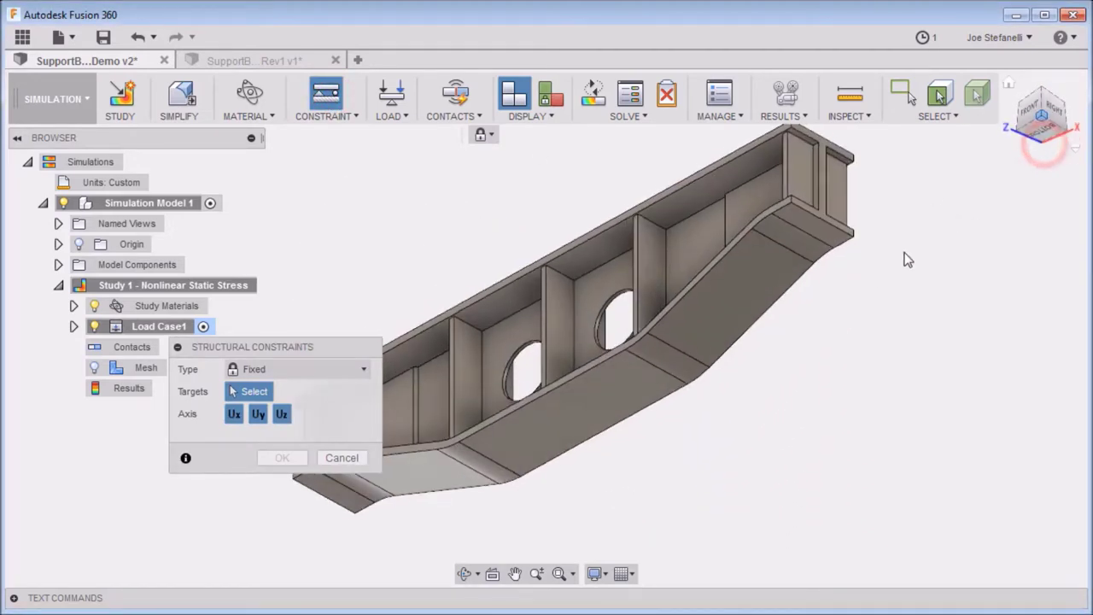
pyautogui.click(804, 216)
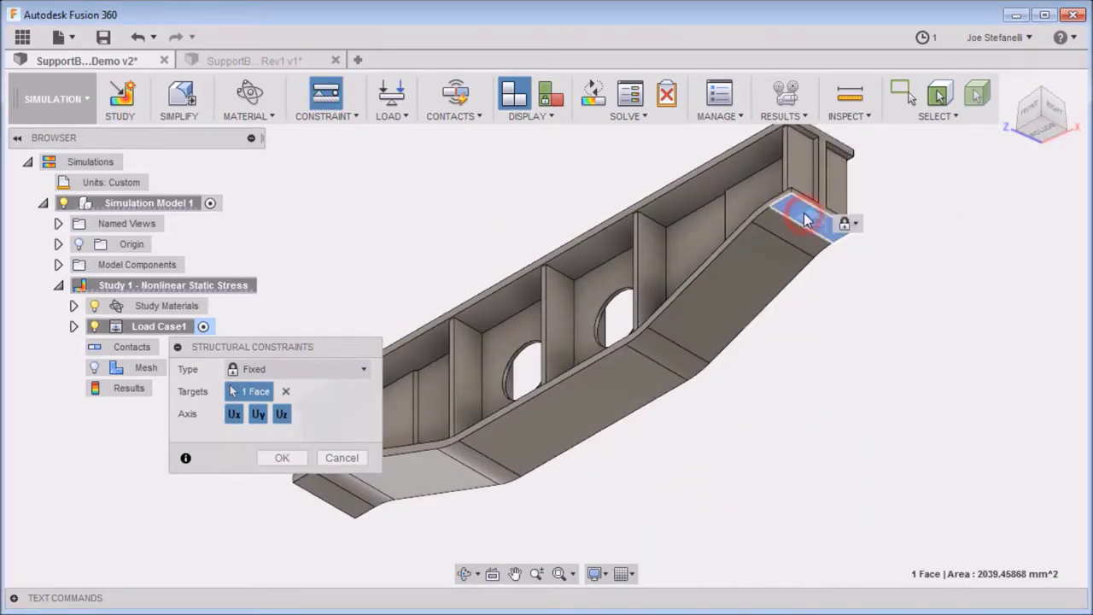
pyautogui.click(278, 459)
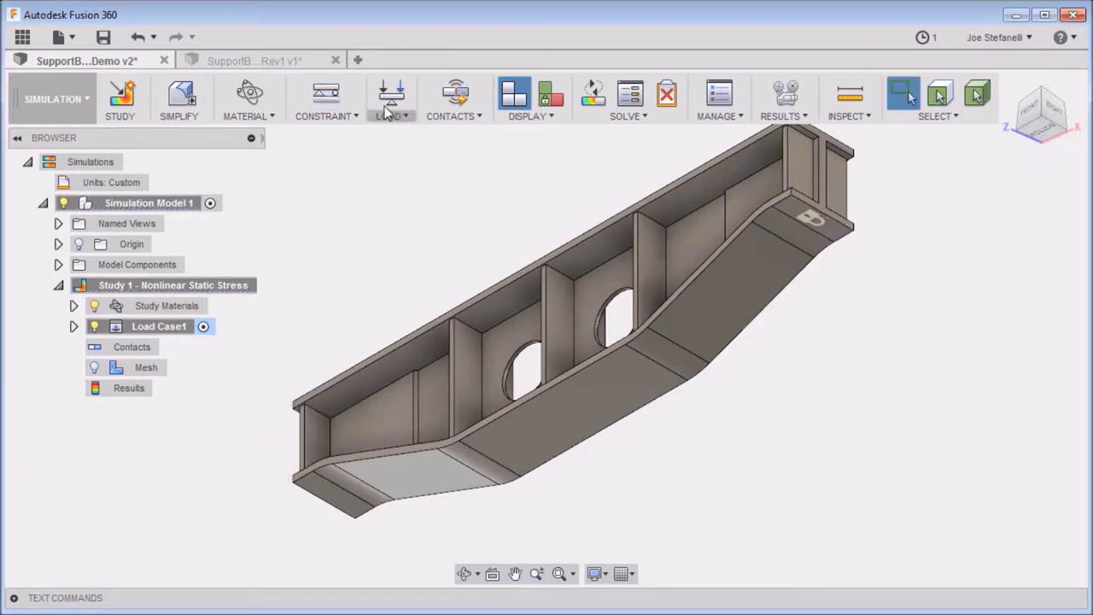
# - Add a Fixed constraint with Ux off on the opposite end's bottom face
pyautogui.click(333, 92)
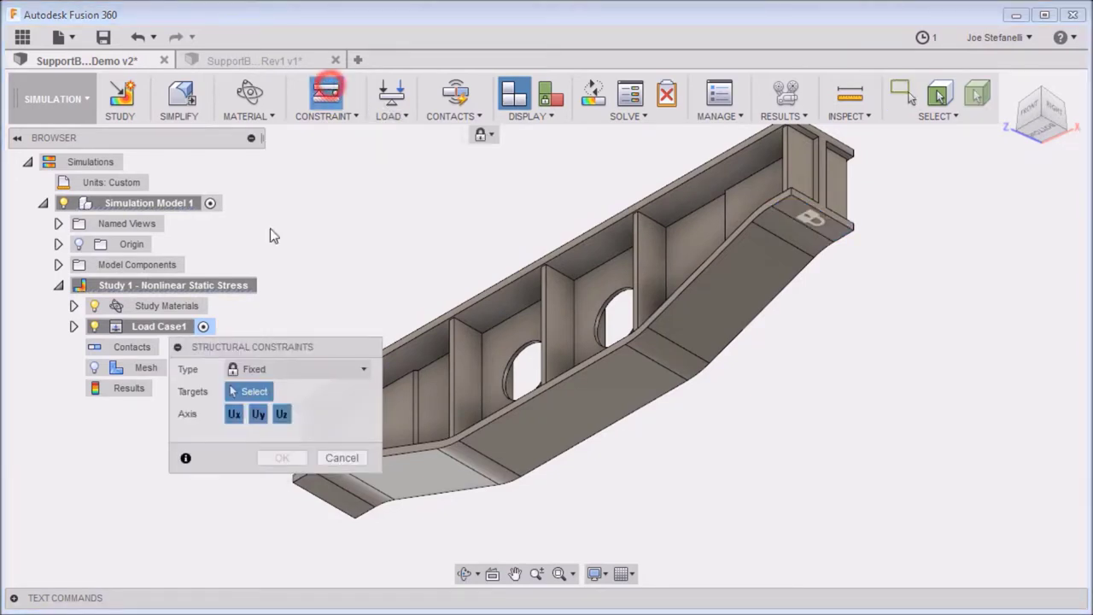
pyautogui.click(232, 414)
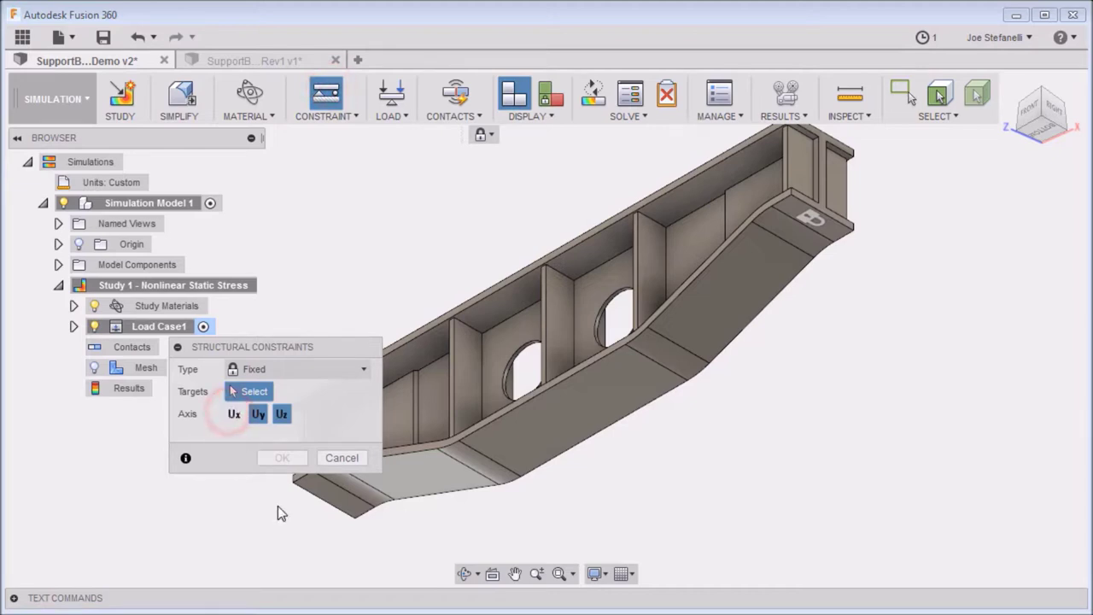
pyautogui.click(333, 498)
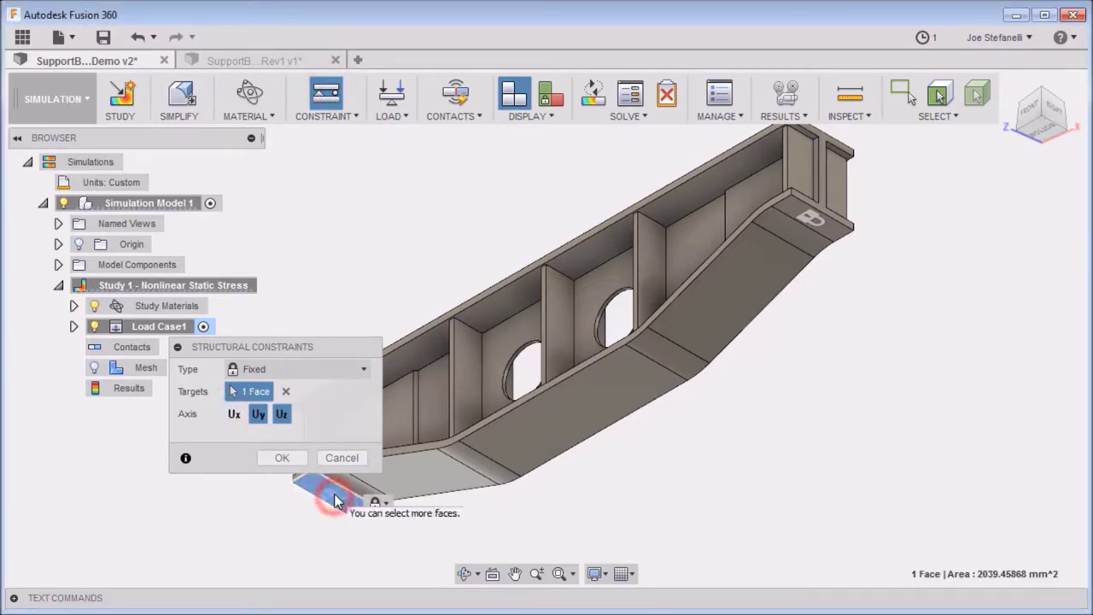
pyautogui.click(282, 458)
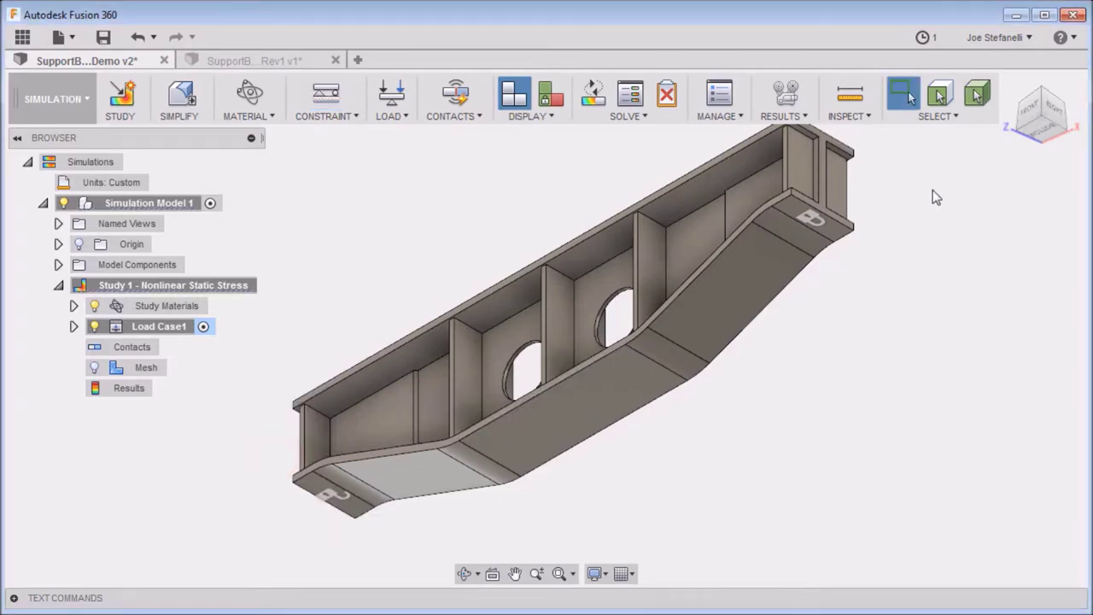
pyautogui.click(1042, 89)
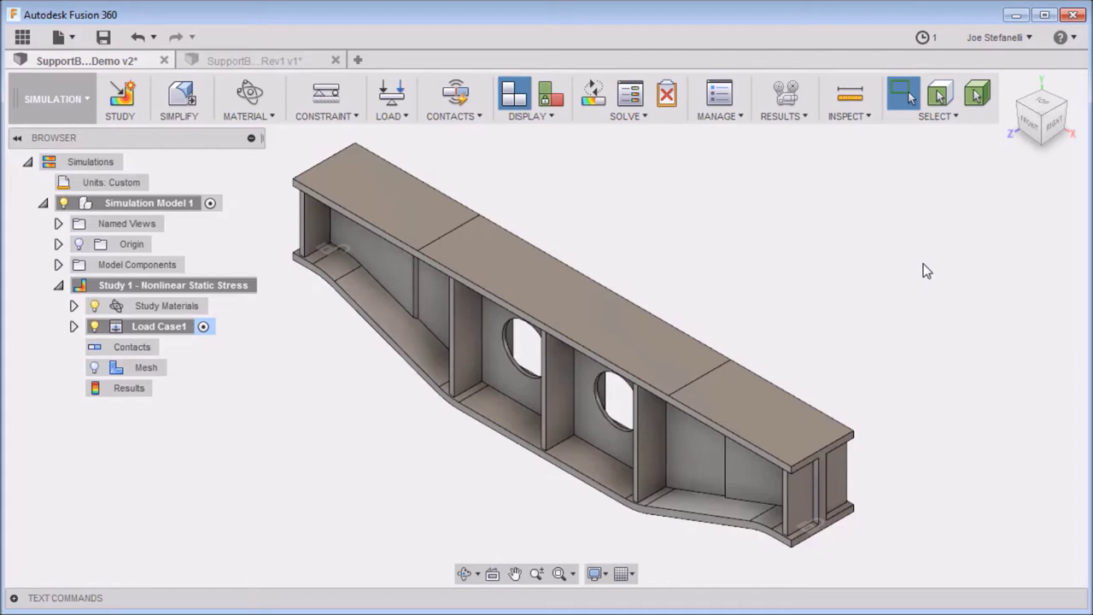
# - Apply a 300kN force to the beam's middle top face
pyautogui.click(391, 93)
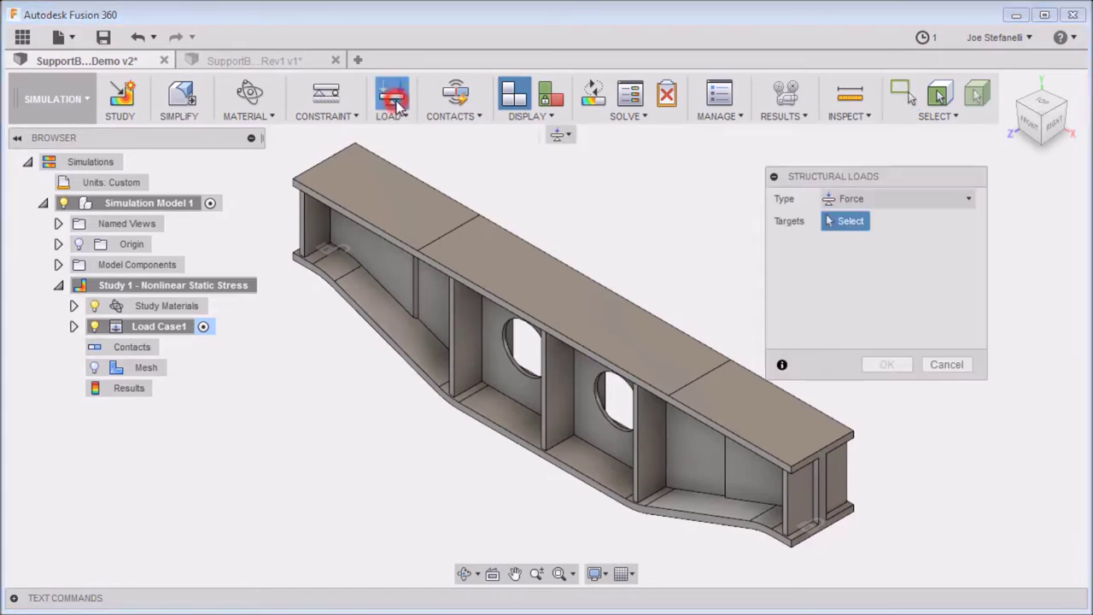
pyautogui.click(567, 306)
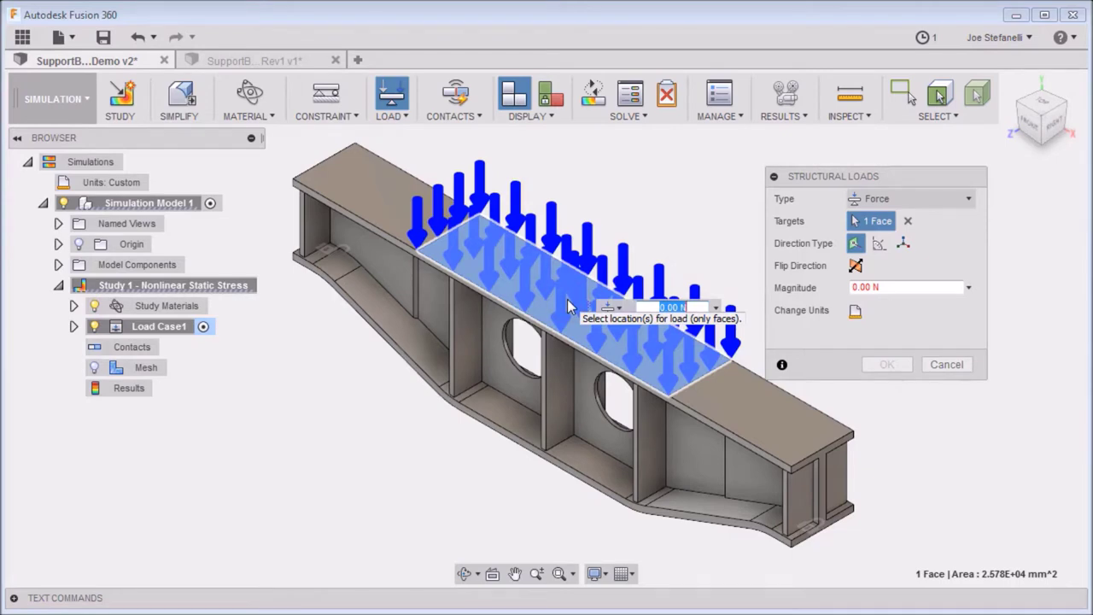
pyautogui.click(881, 287)
pyautogui.write('300kN')
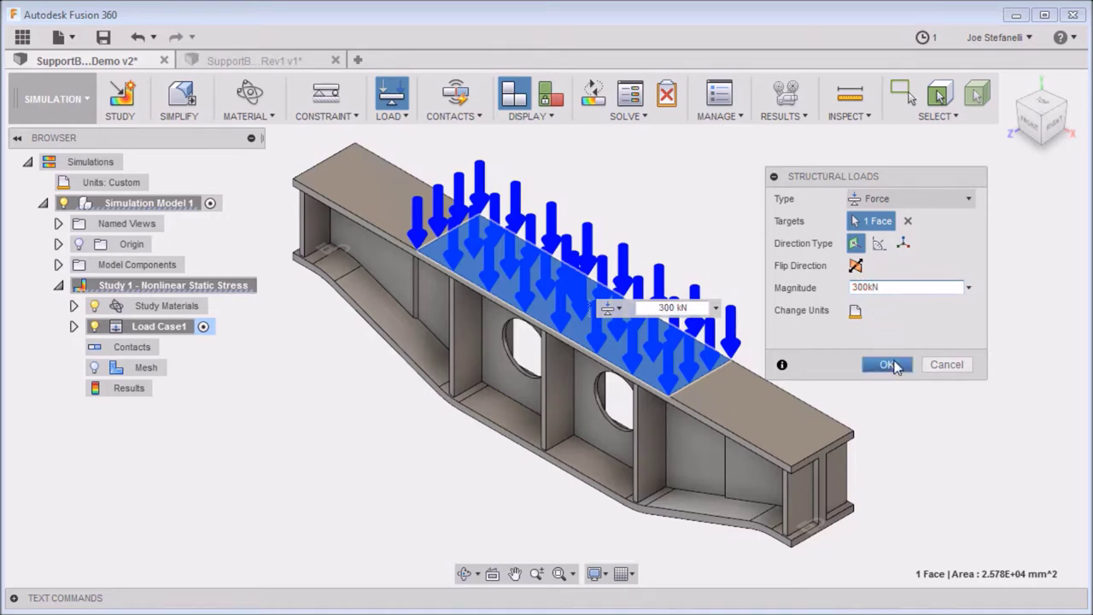
pyautogui.click(888, 364)
pyautogui.click(593, 92)
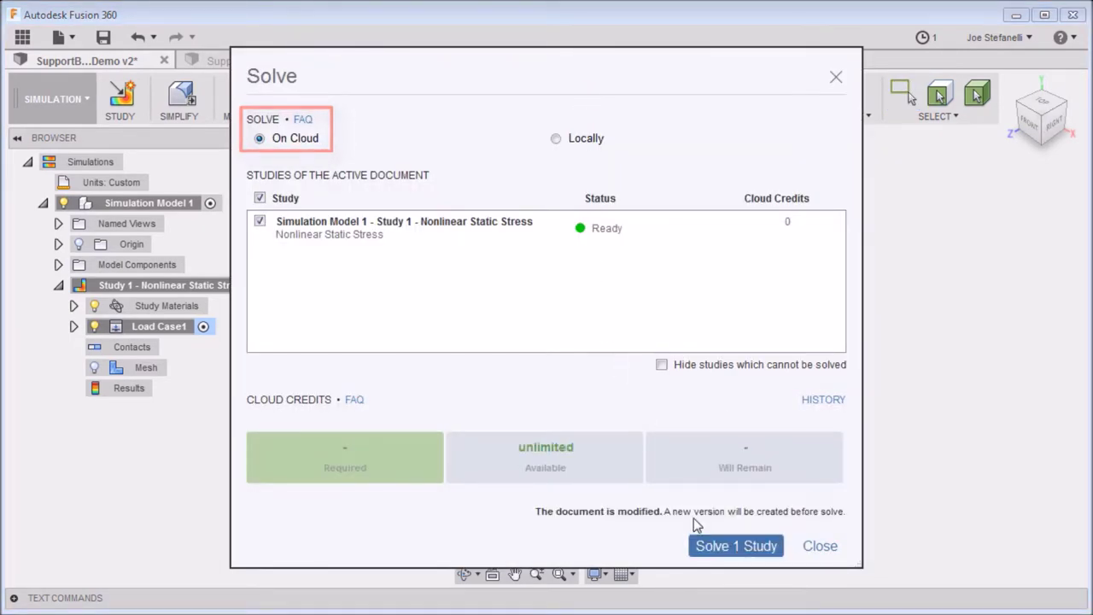
# - Solve Study 1 on the cloud and close the completed Job Status
pyautogui.click(738, 547)
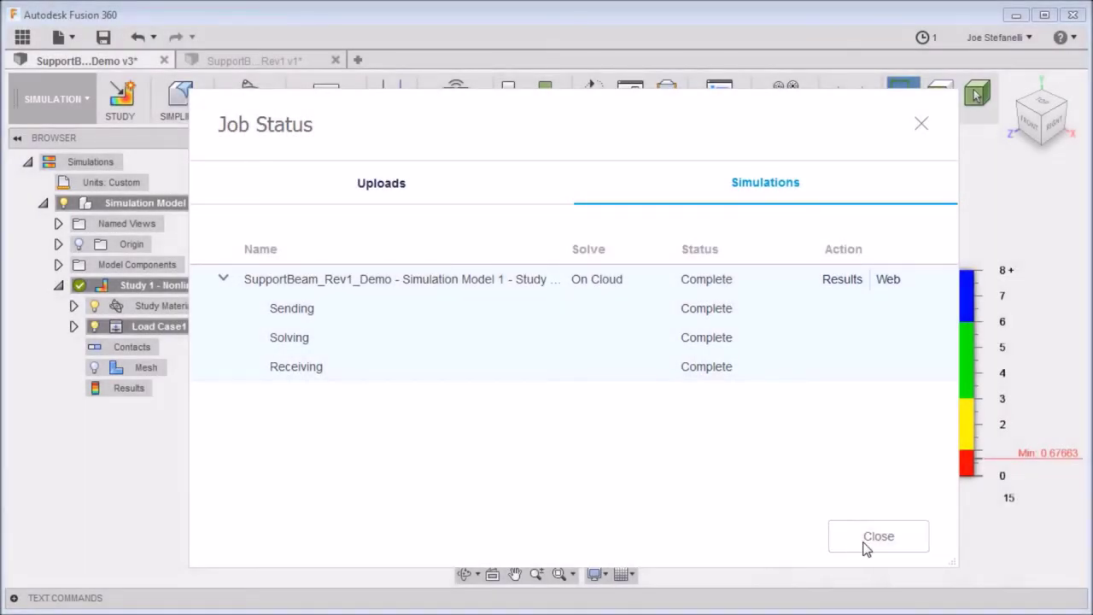
pyautogui.click(869, 541)
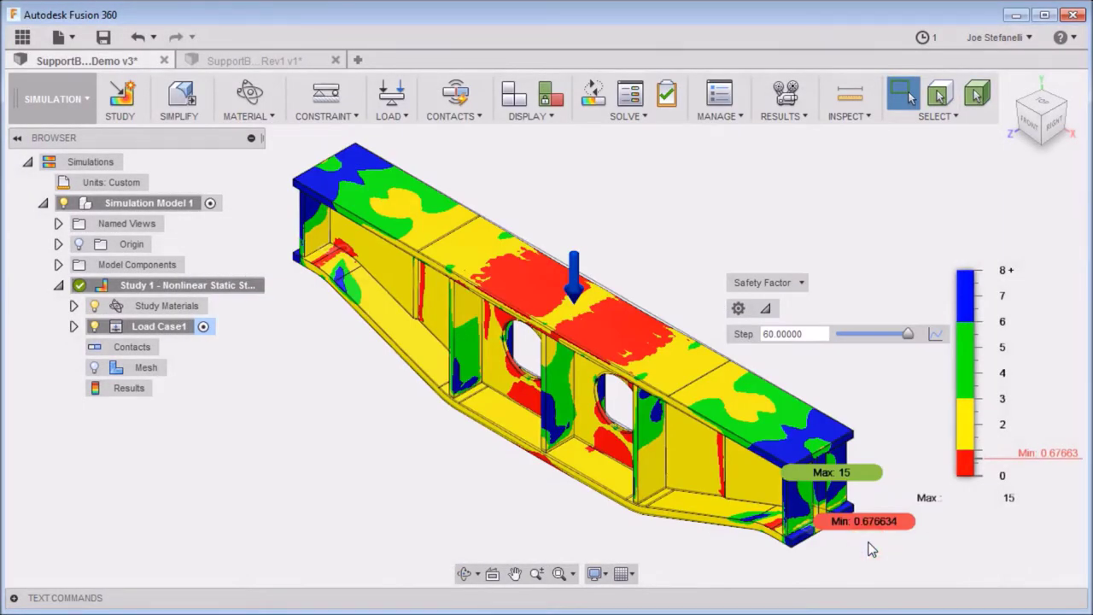
# - Hide the Min/Max labels and drag the Step slider back through earlier load steps
pyautogui.click(862, 120)
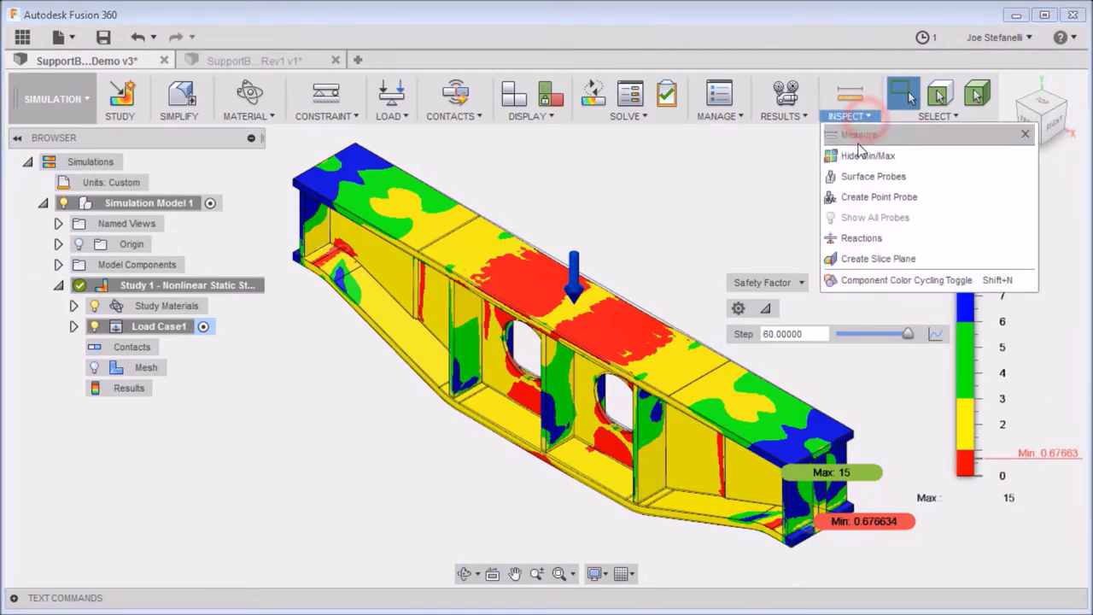
pyautogui.click(860, 156)
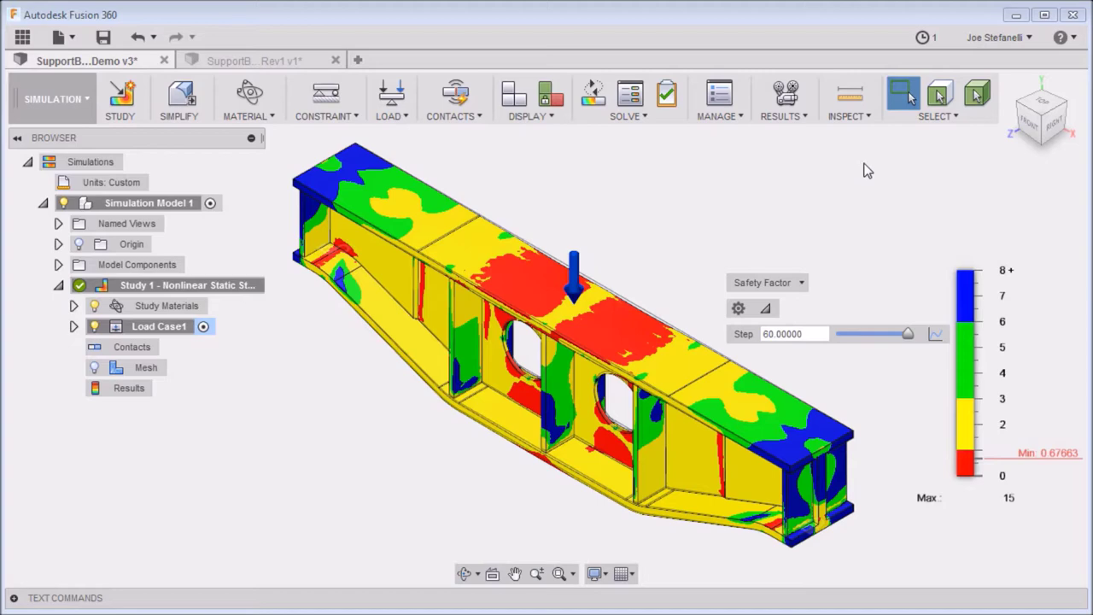
pyautogui.moveTo(909, 336); pyautogui.dragTo(856, 338)
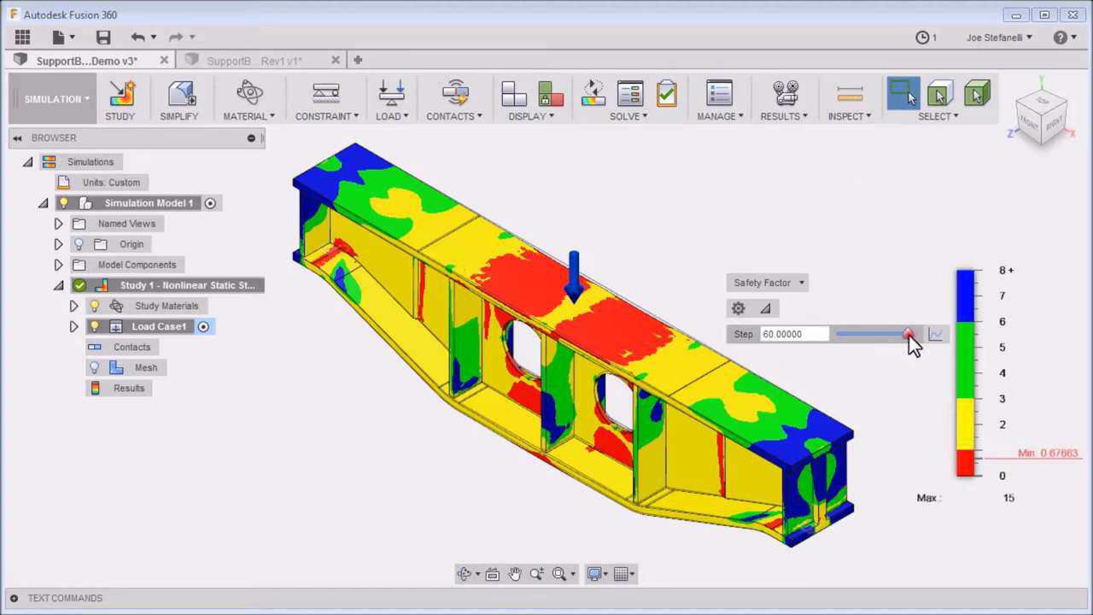
pyautogui.moveTo(855, 337)
pyautogui.mouseDown()
pyautogui.moveTo(831, 337)
pyautogui.moveTo(916, 334)
pyautogui.mouseUp()
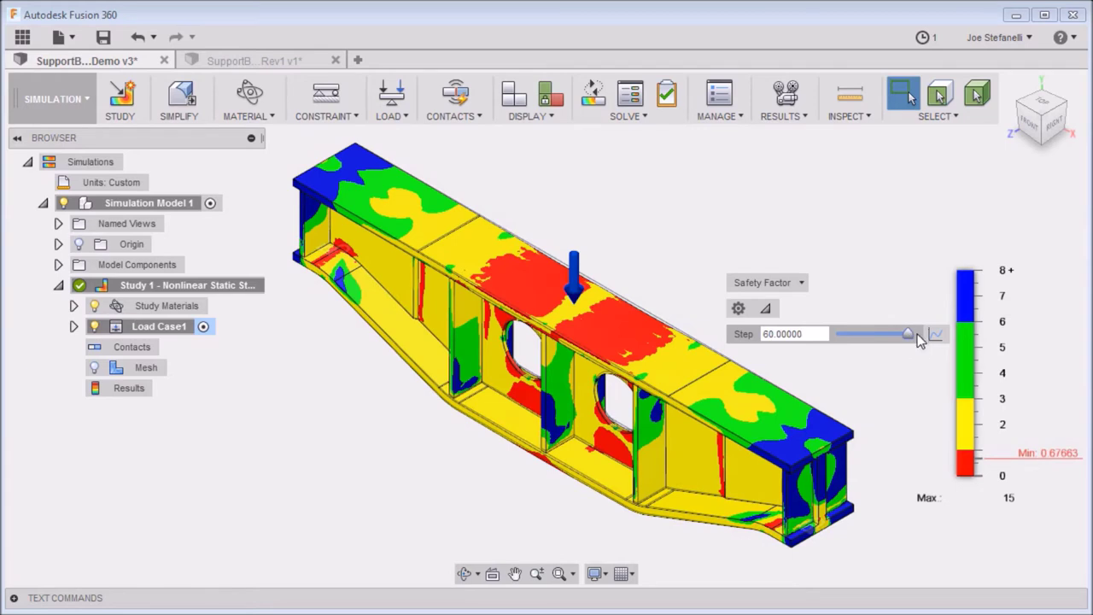
pyautogui.click(801, 283)
# - Review von Mises stress, then show total displacement results, peaking at 3.26361 mm
pyautogui.click(778, 328)
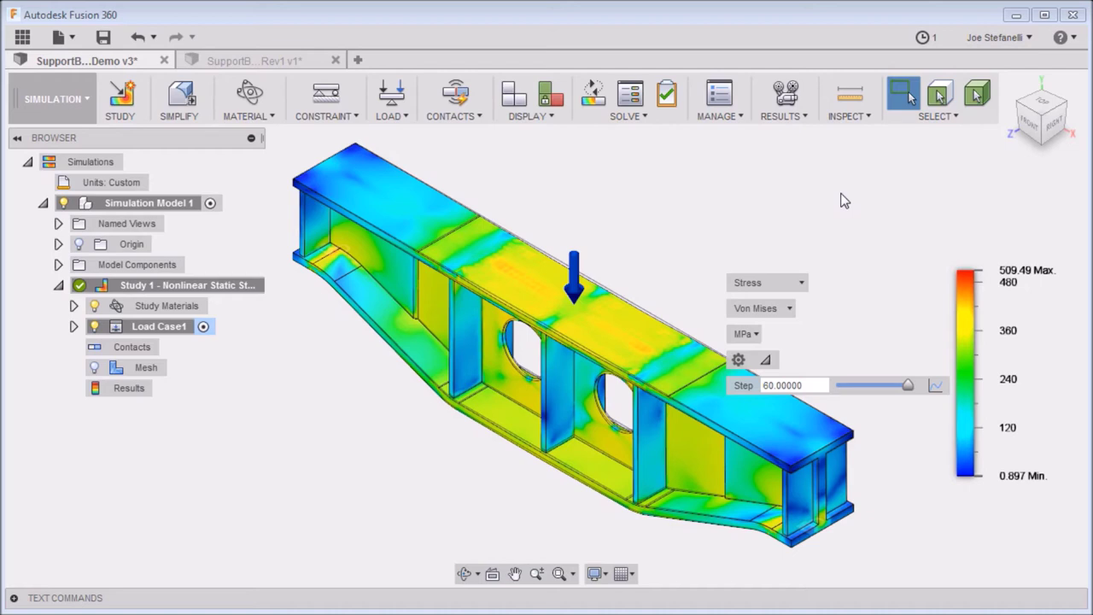
pyautogui.click(796, 284)
pyautogui.click(779, 339)
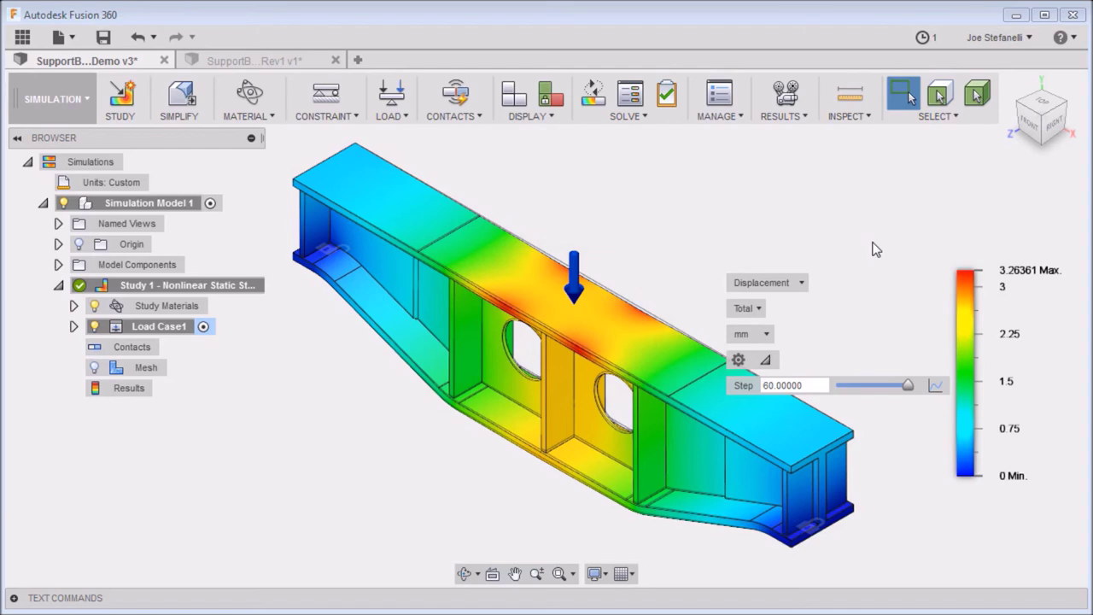
# - Open the Transient Results Plot of maximum total displacement across the 60 load steps
pyautogui.click(936, 385)
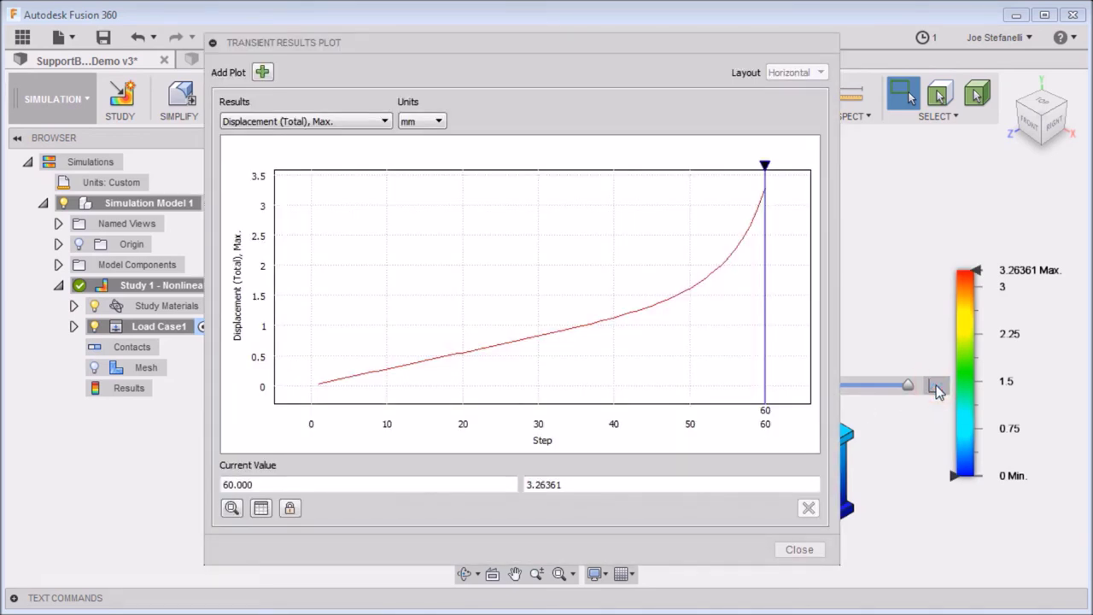